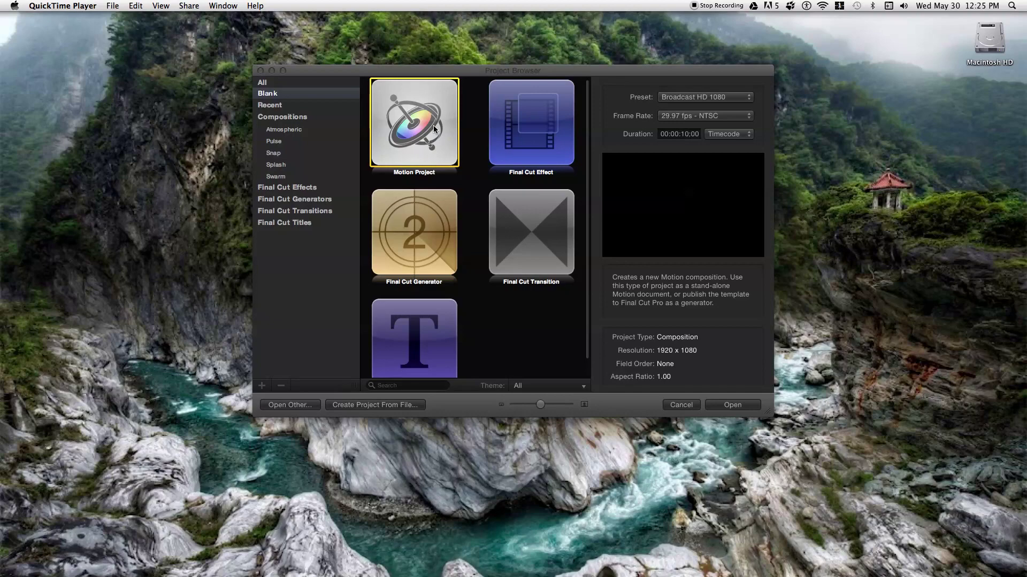
Create a new blank Broadcast HD 1080, 29.97 fps Motion project.
double_click(433, 128)
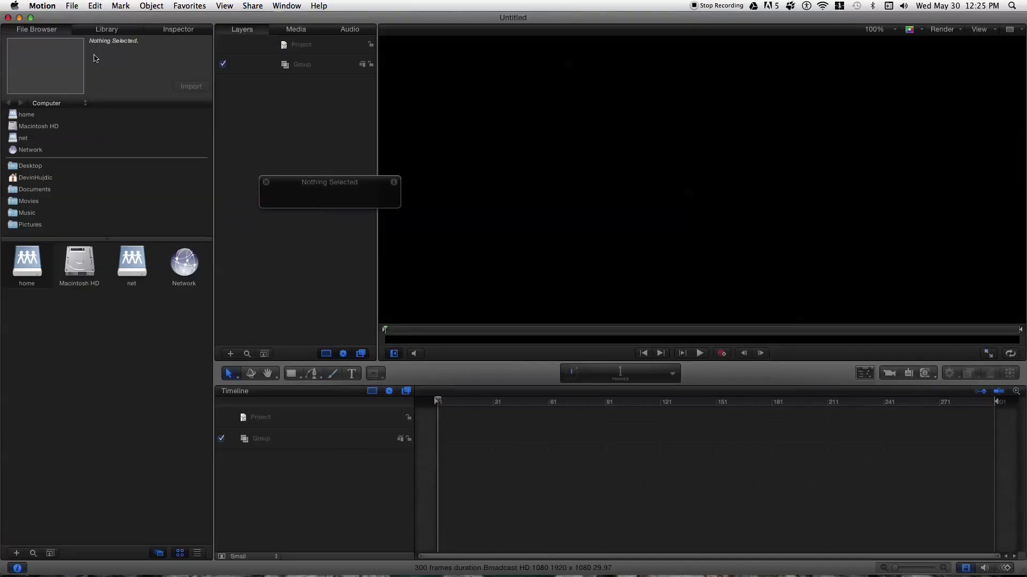
Switch to the Library and scroll through its content categories.
click(105, 35)
scroll(31, 195, down, 3)
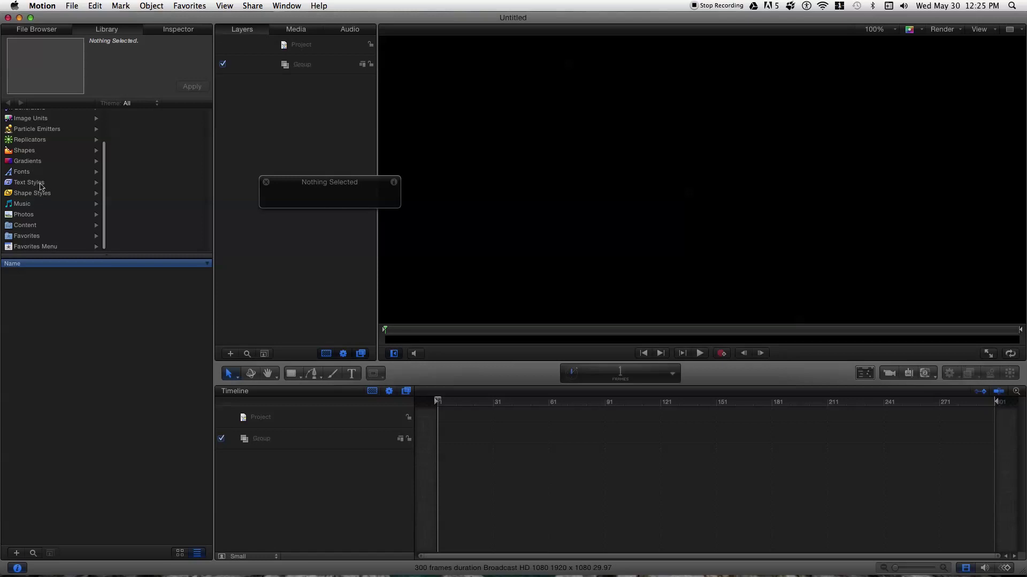
Place the Grey Ball shape from the Shapes library onto the canvas.
click(36, 153)
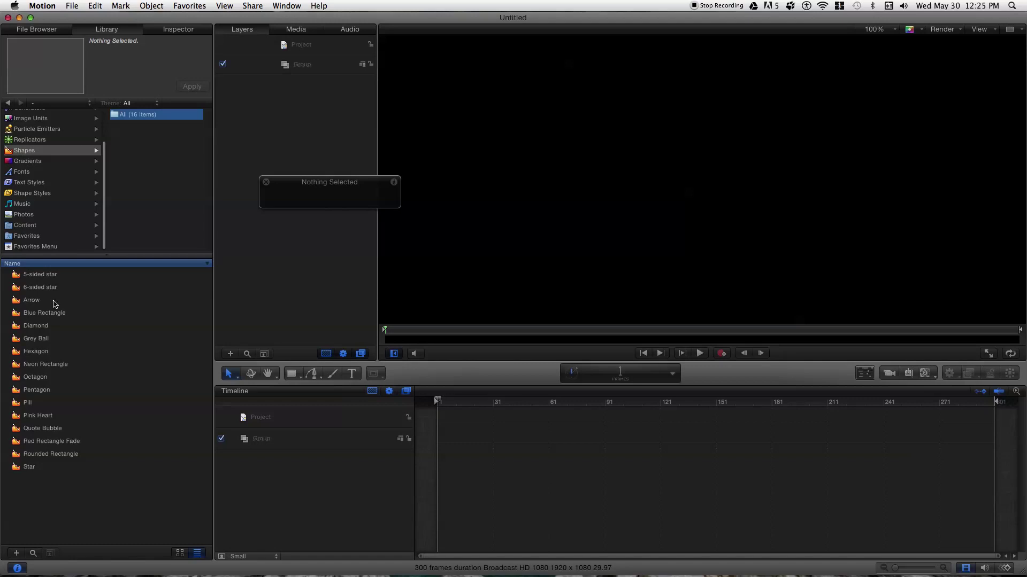
click(56, 341)
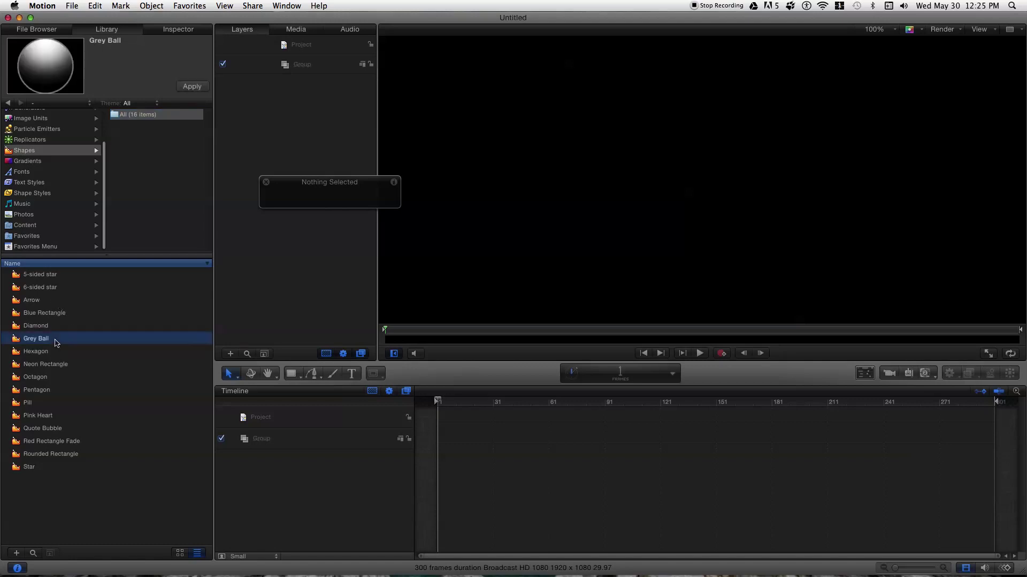
drag(56, 342, 686, 170)
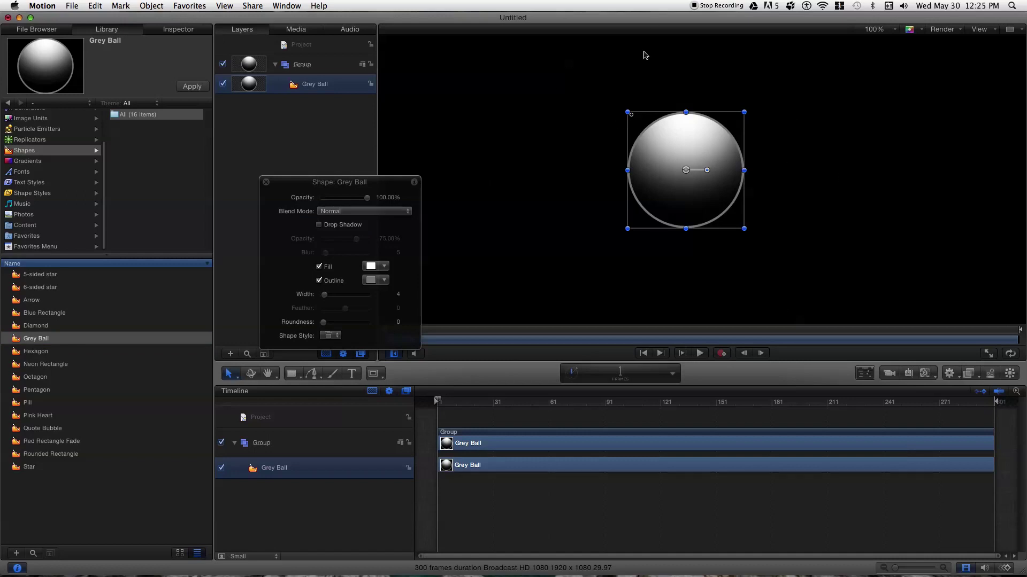
Apply a Luma Keyer filter to the Grey Ball and lower its luma white point.
click(969, 373)
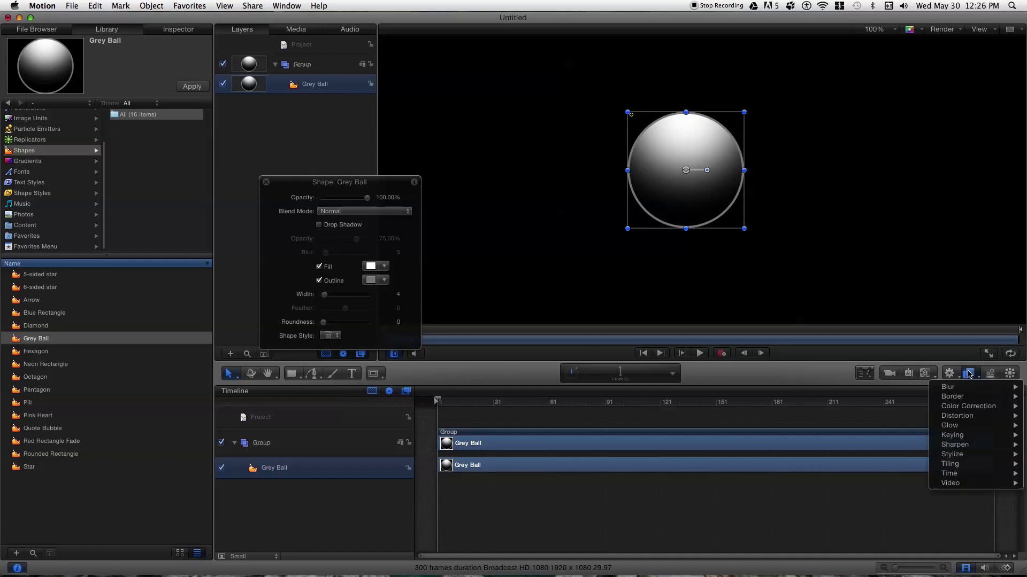
click(970, 373)
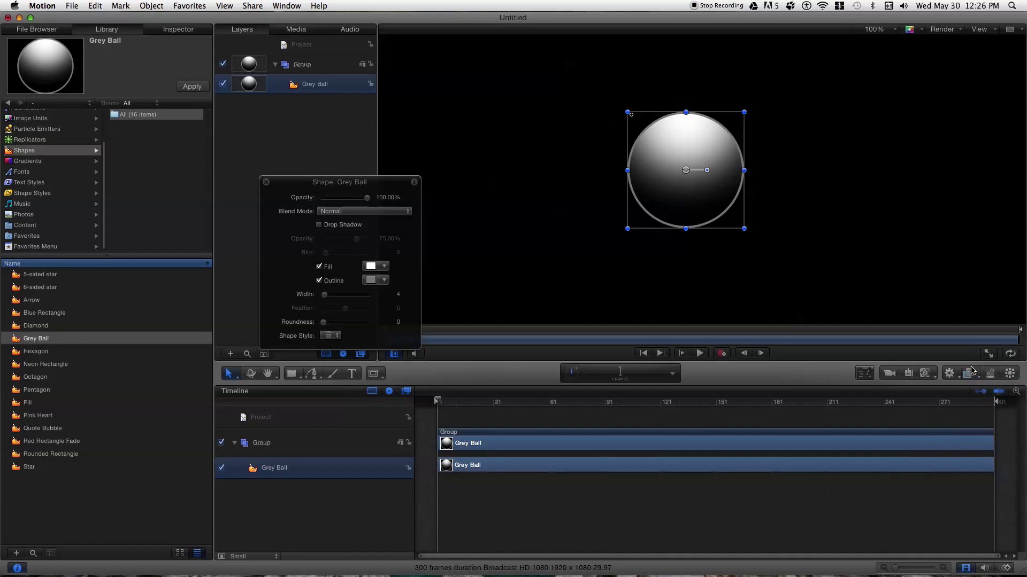
click(971, 374)
mouse_move(972, 438)
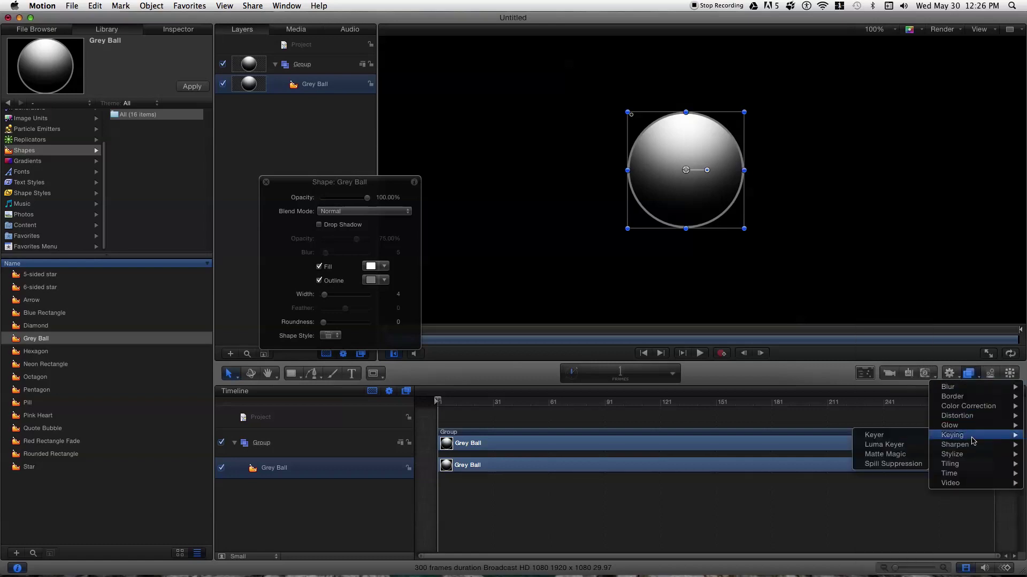
click(906, 445)
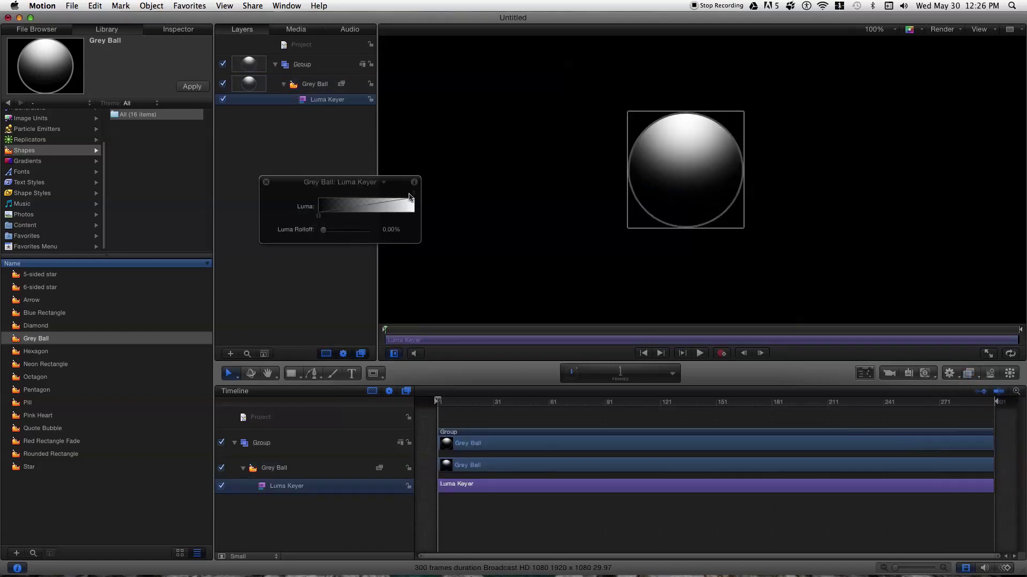
drag(412, 195, 356, 194)
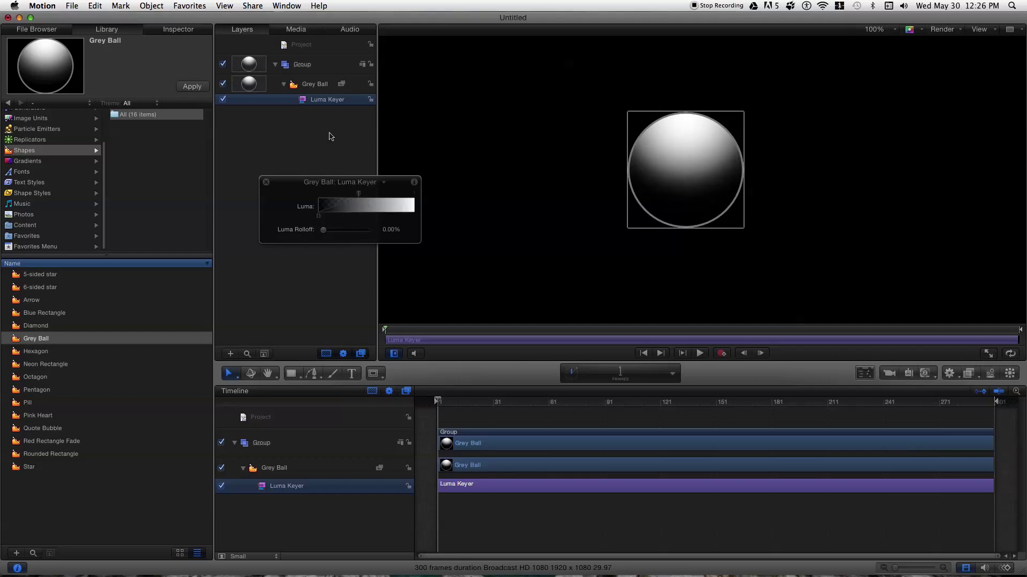
Deselect the Luma Keyer so no layer is selected.
click(330, 136)
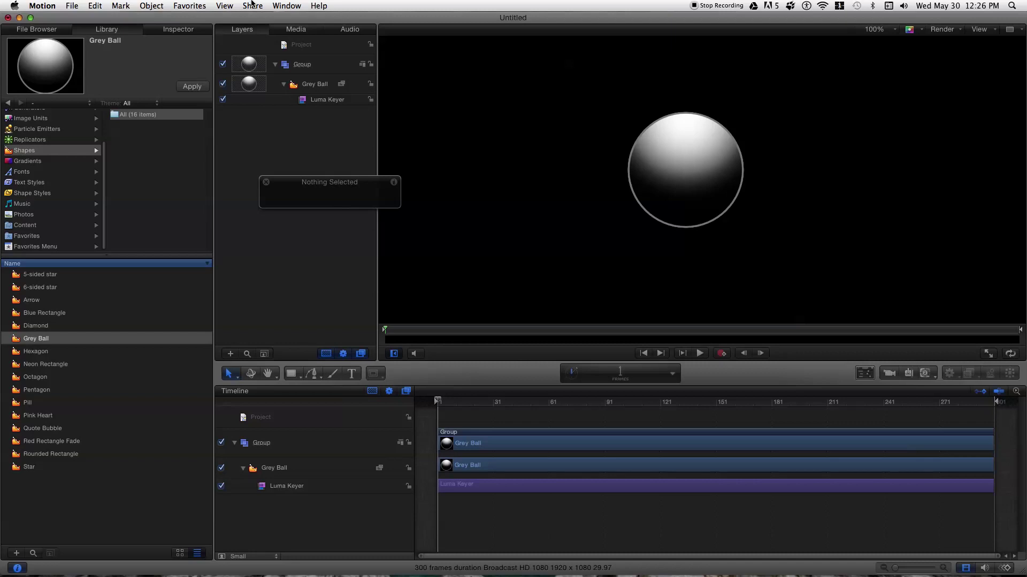
click(252, 5)
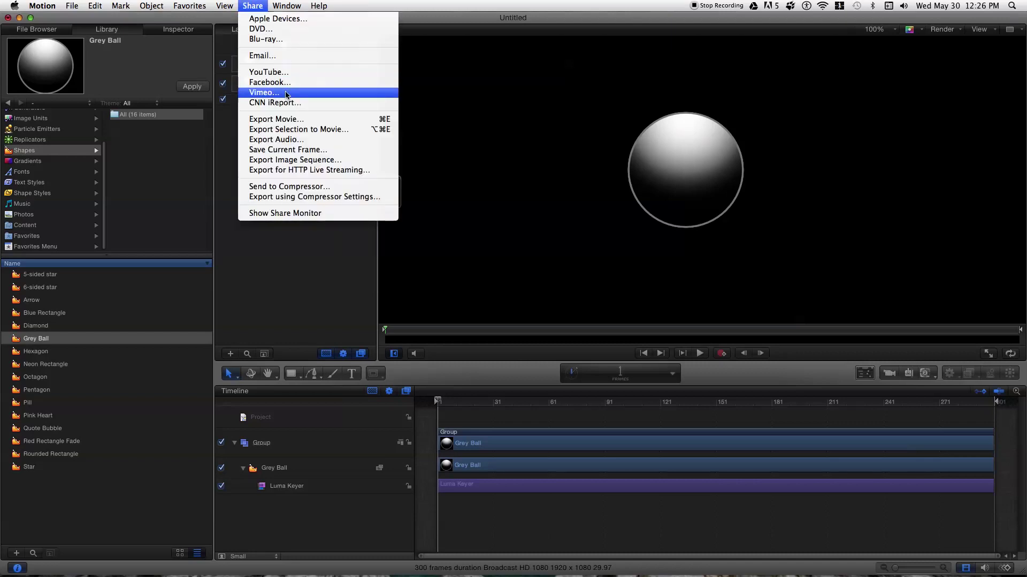
Start a QuickTime movie export using Apple ProRes 4444 as the codec.
click(306, 119)
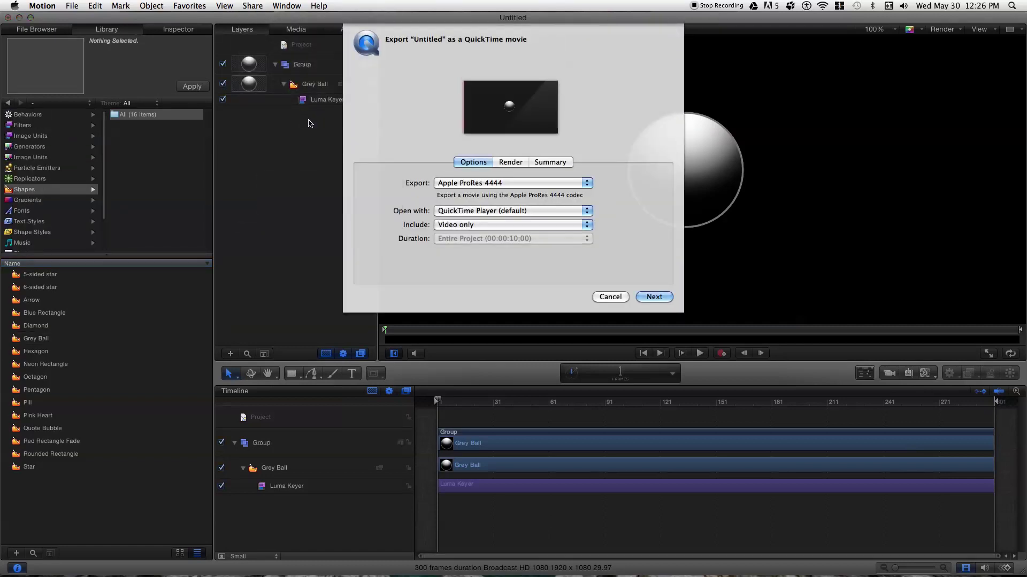
click(583, 184)
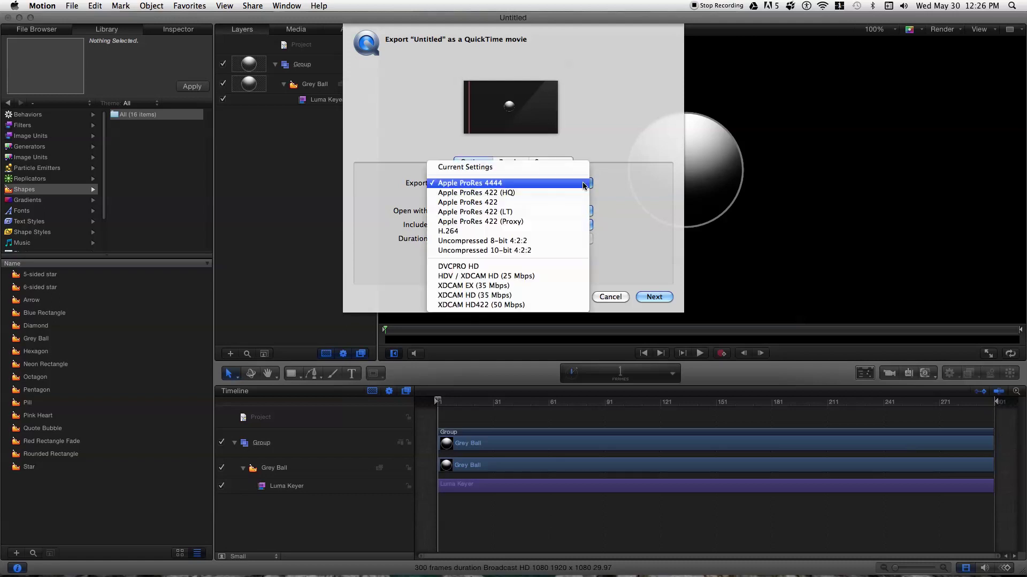
click(554, 184)
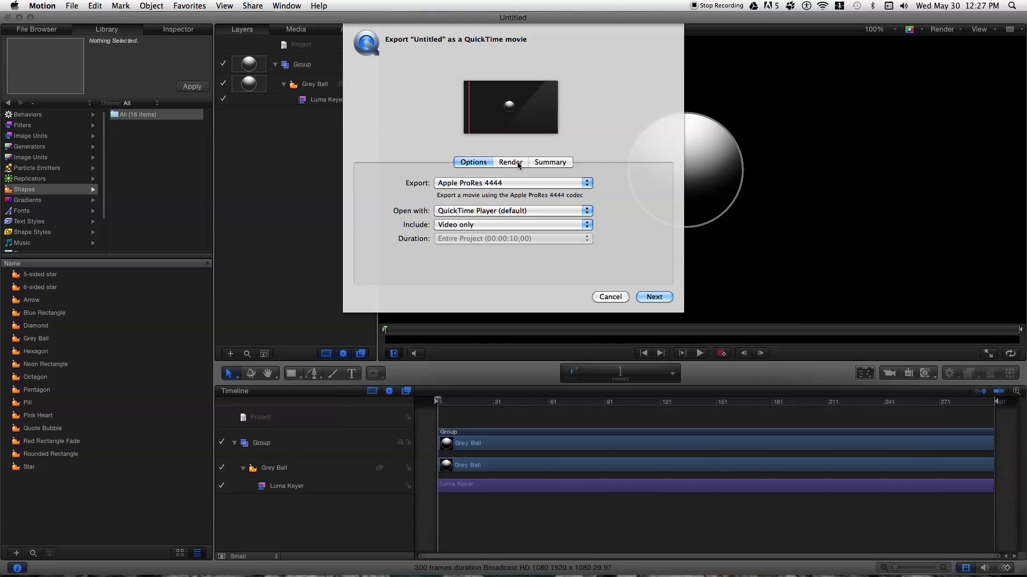
Set the export's Render colour to Color + Alpha and proceed to the save sheet.
click(518, 165)
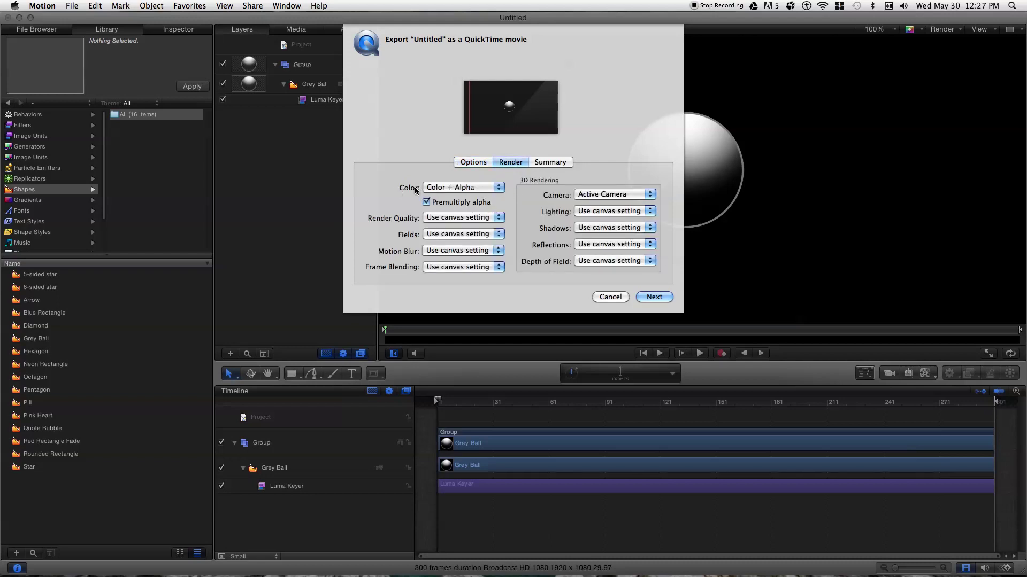
click(490, 188)
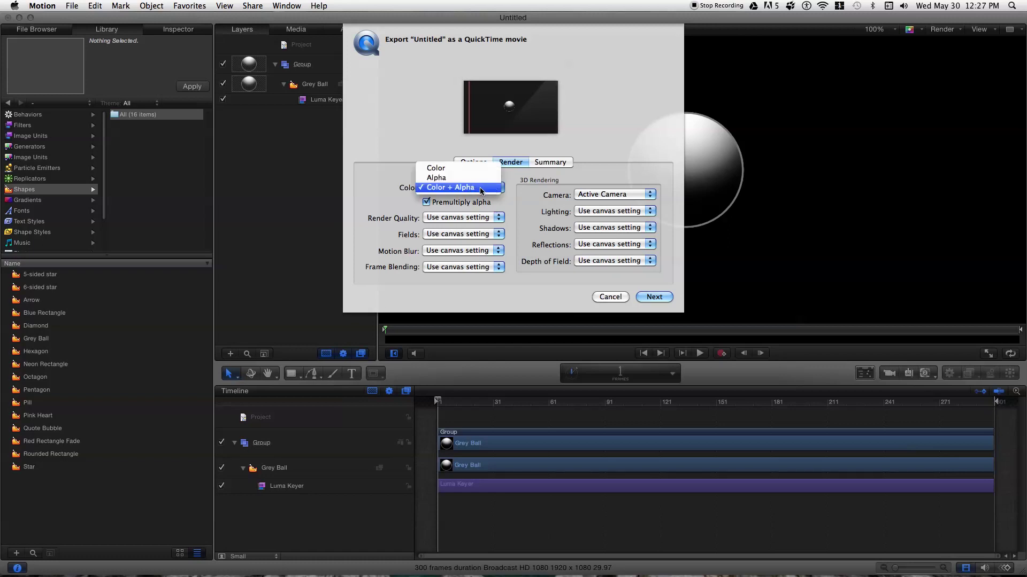
click(482, 188)
click(483, 190)
click(475, 170)
click(490, 189)
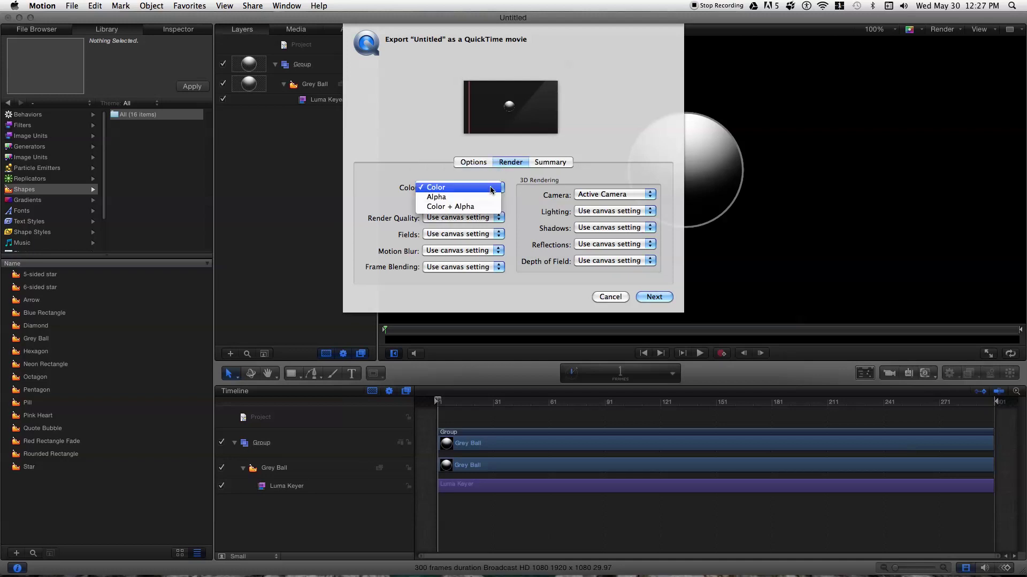
click(489, 206)
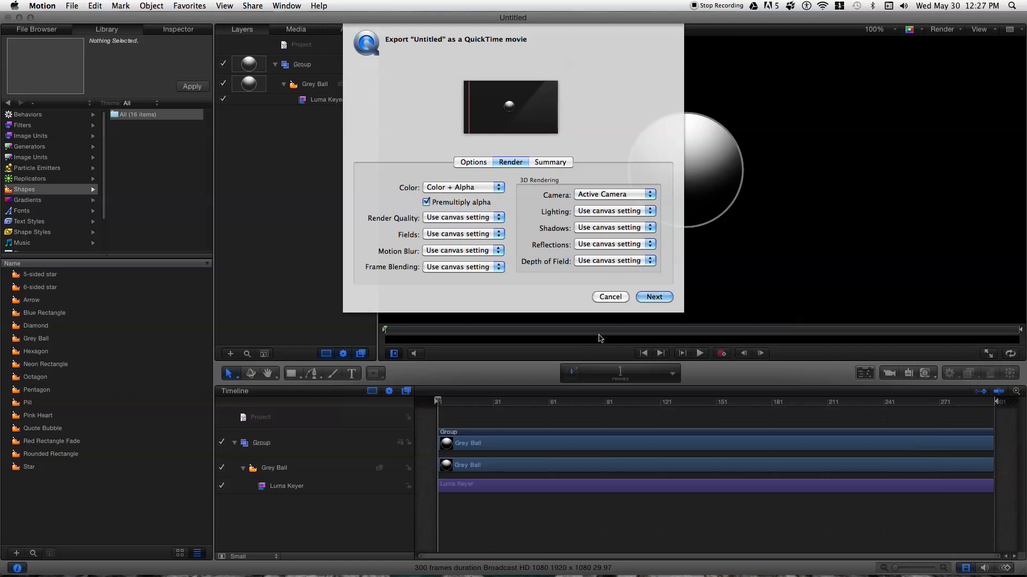
click(655, 297)
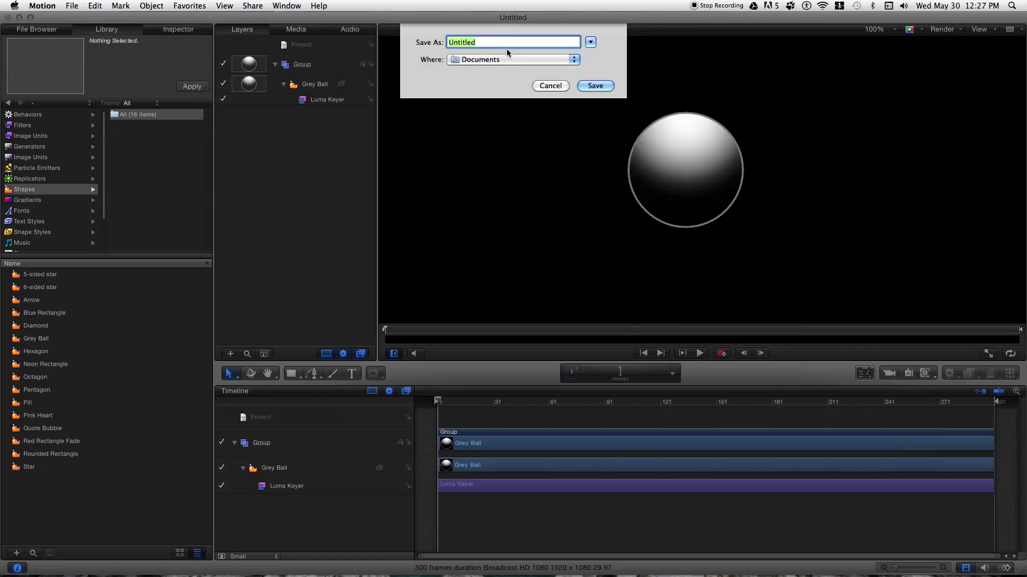
Save the export as 'alpha test' on the Desktop.
key(BackSpace)
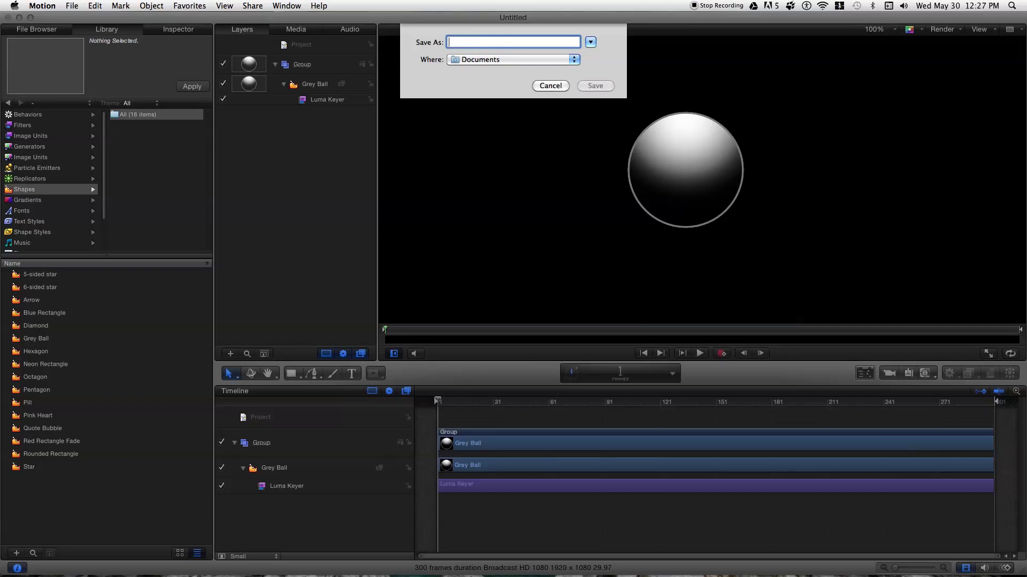
text(alpha test)
click(554, 59)
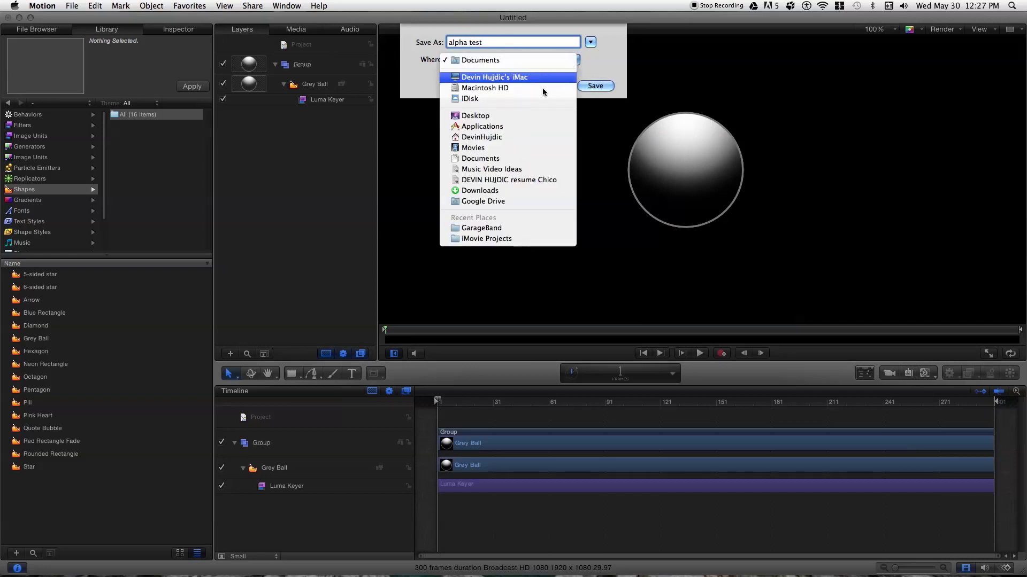
click(483, 115)
click(596, 86)
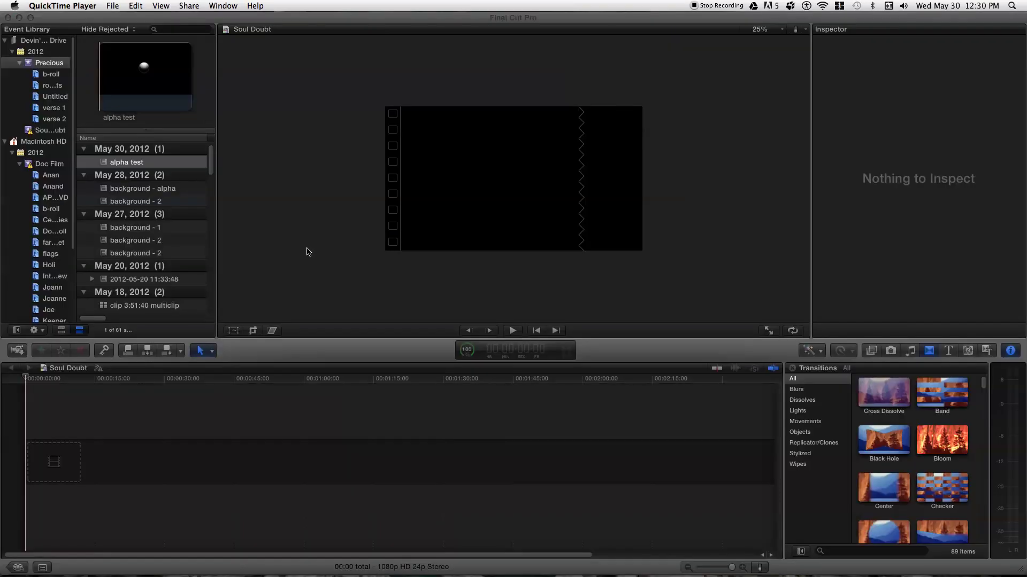
click(308, 252)
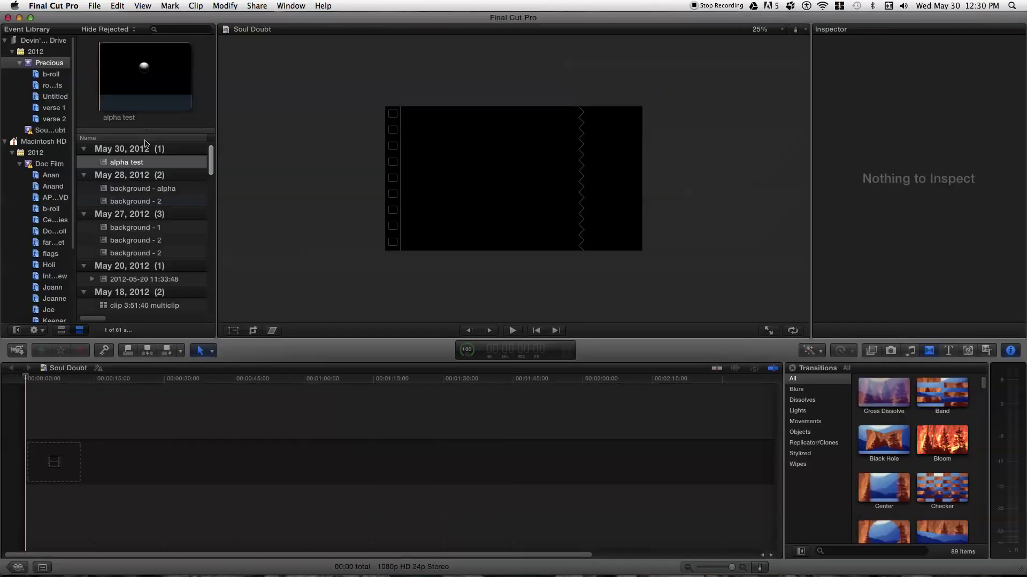
click(140, 163)
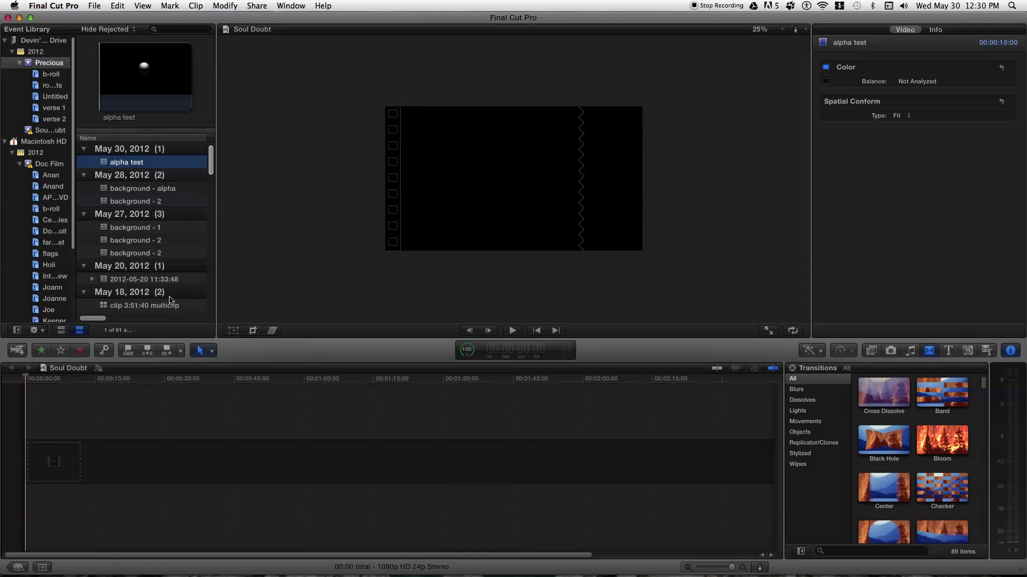
scroll(178, 265, down, 5)
scroll(178, 260, down, 3)
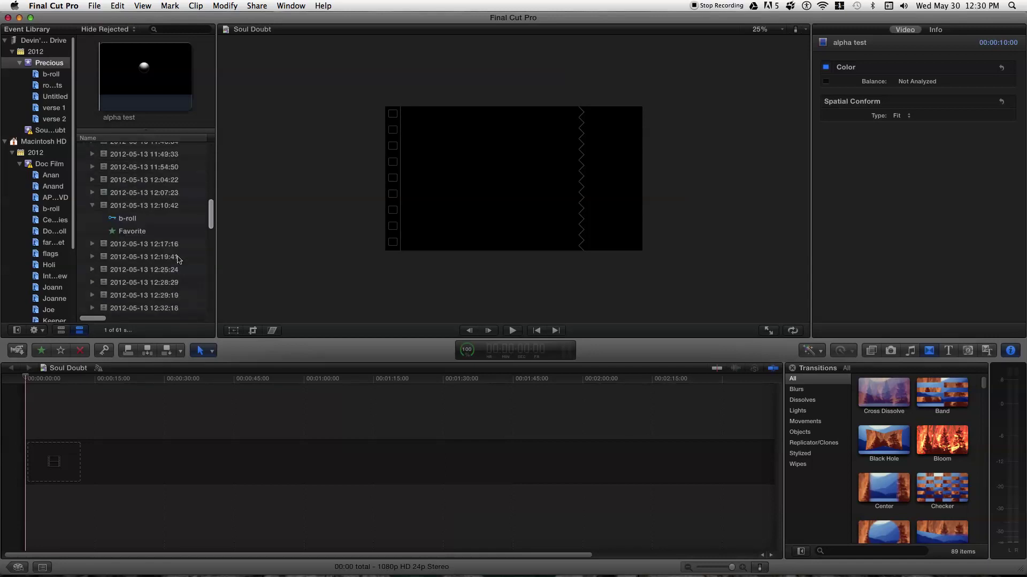
click(148, 233)
drag(148, 234, 133, 453)
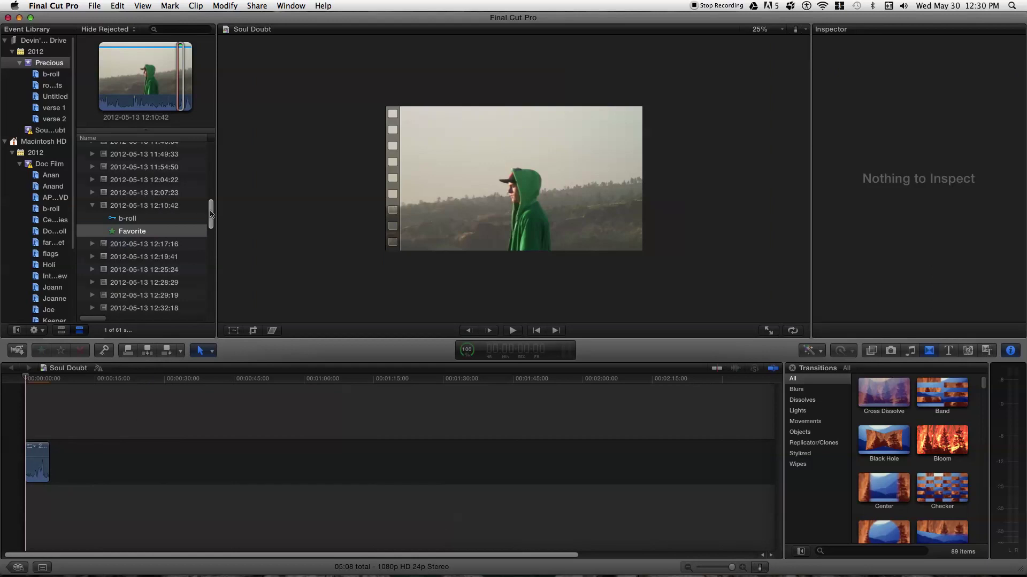
drag(211, 214, 151, 163)
click(134, 163)
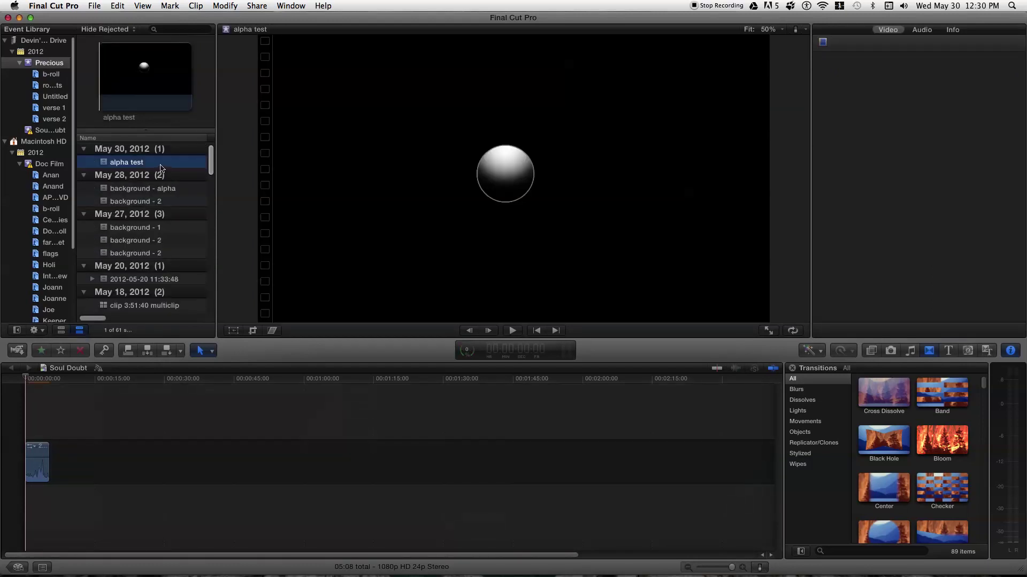
Connect the alpha test clip above the b-roll, preview it, and scale the ball to about 247%.
drag(134, 163, 30, 415)
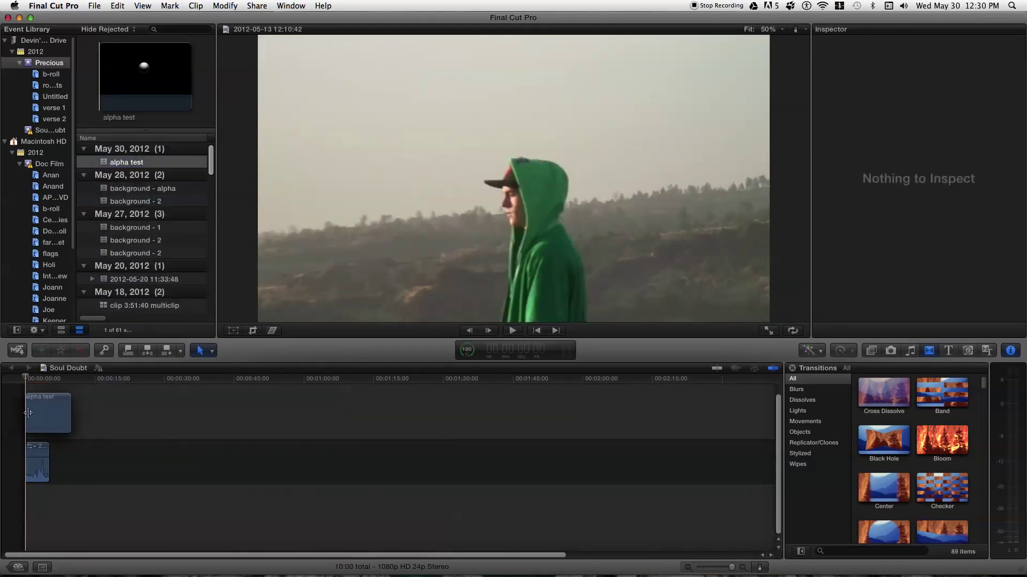
key(space)
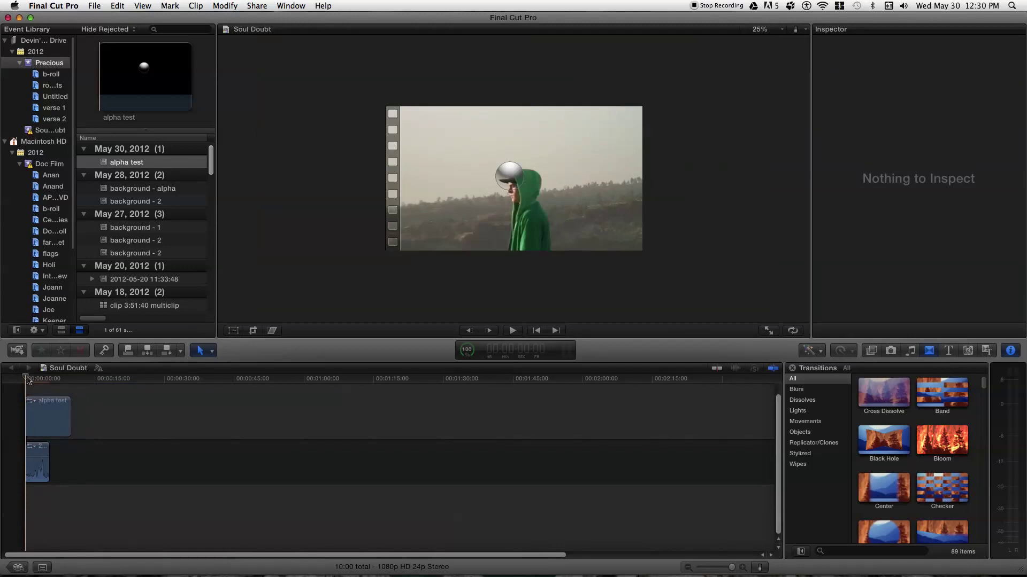
click(45, 398)
click(233, 331)
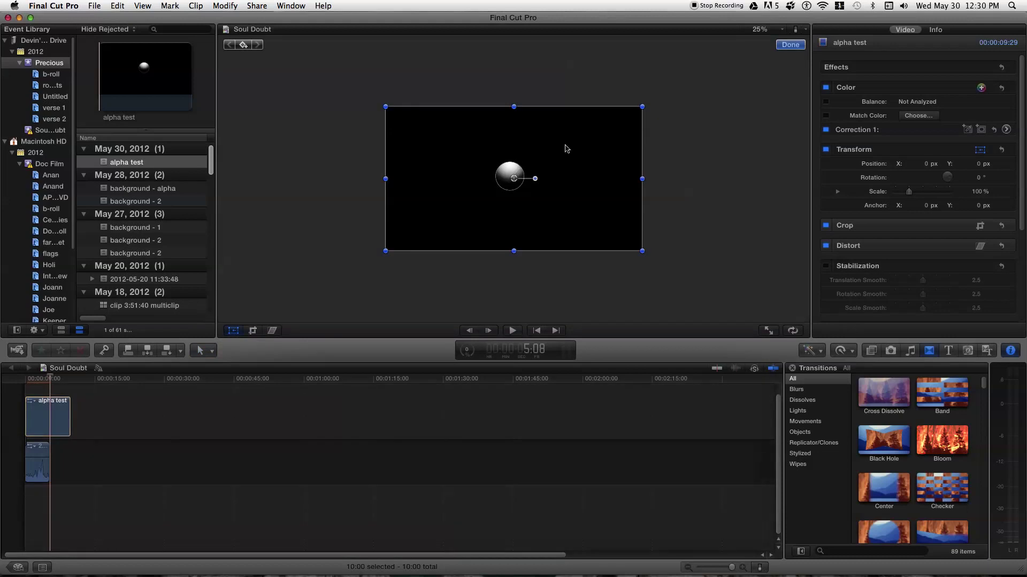
drag(639, 107, 759, 3)
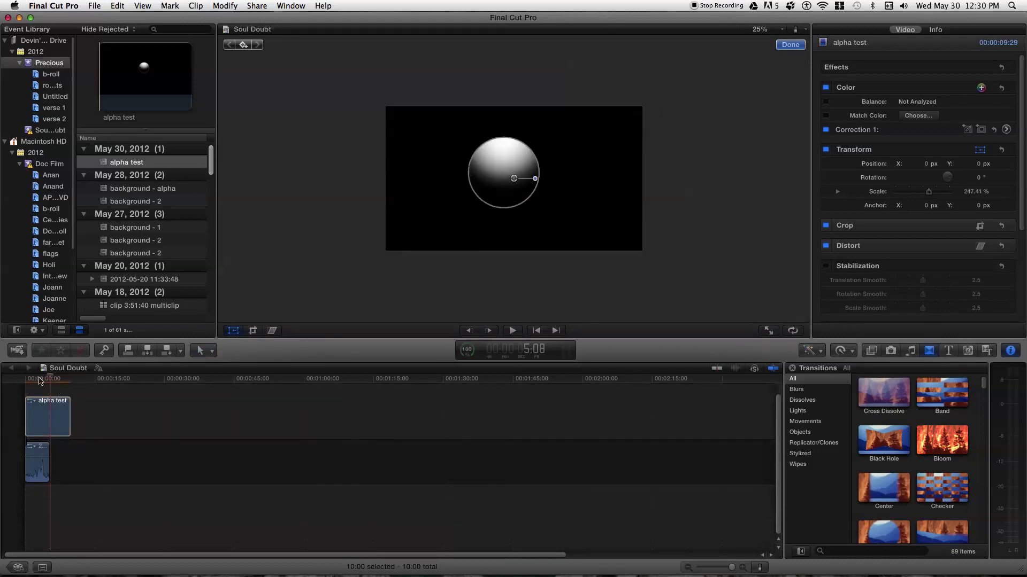
Play the overlay from the start and shift the ball left to X -180 px.
click(31, 381)
key(space)
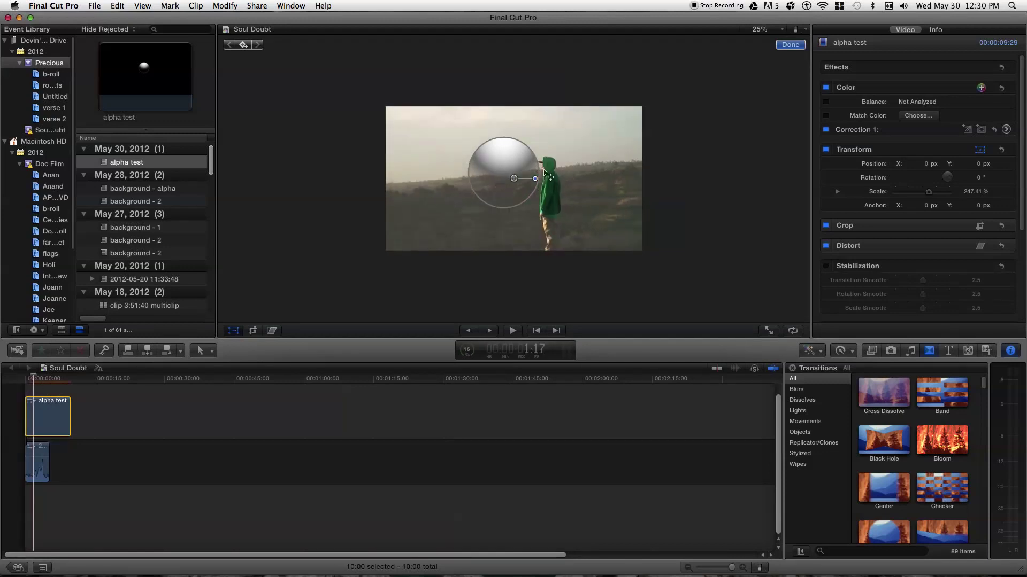
drag(526, 173, 493, 184)
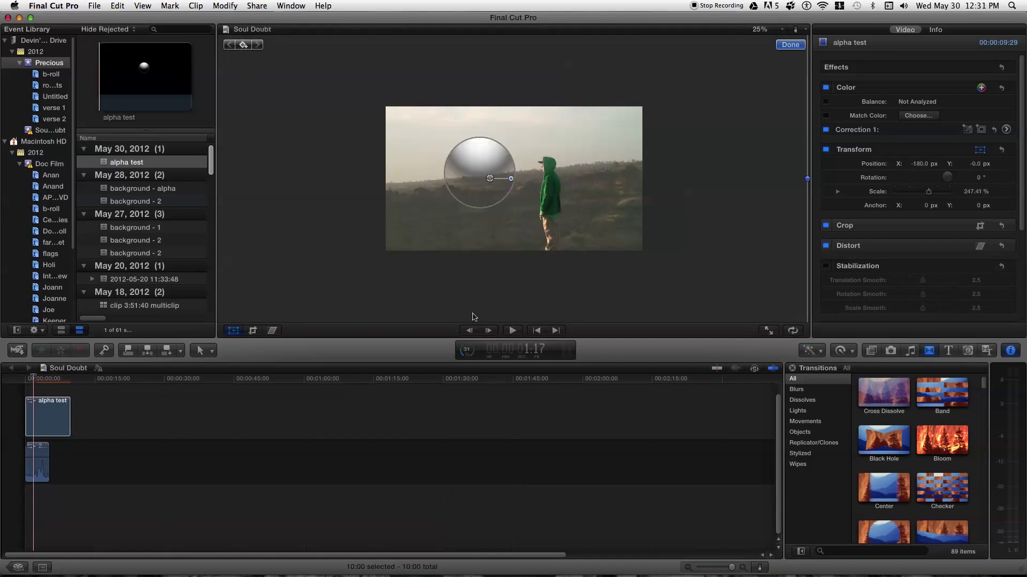